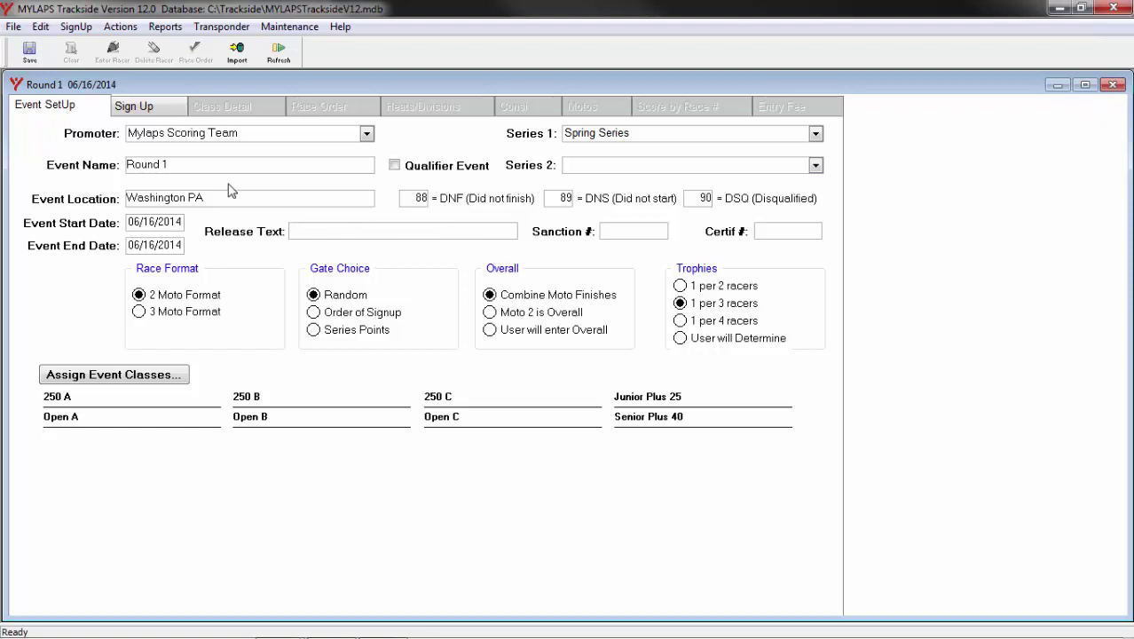
pyautogui.click(152, 110)
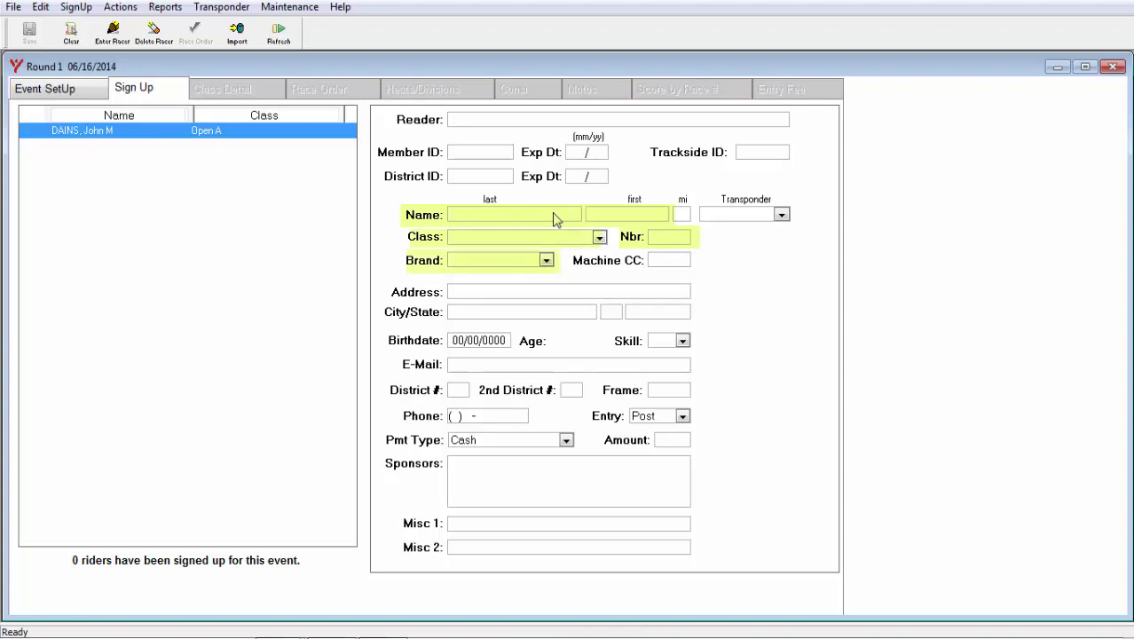
# Enter the new racer's last and first name and place them in class Open A
pyautogui.click(495, 218)
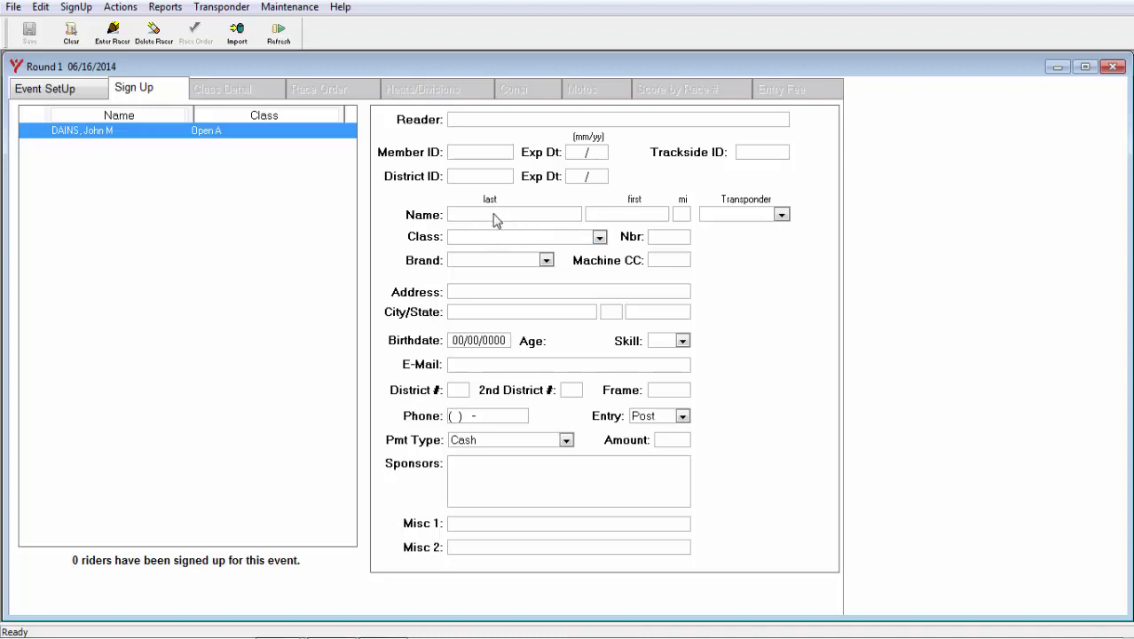
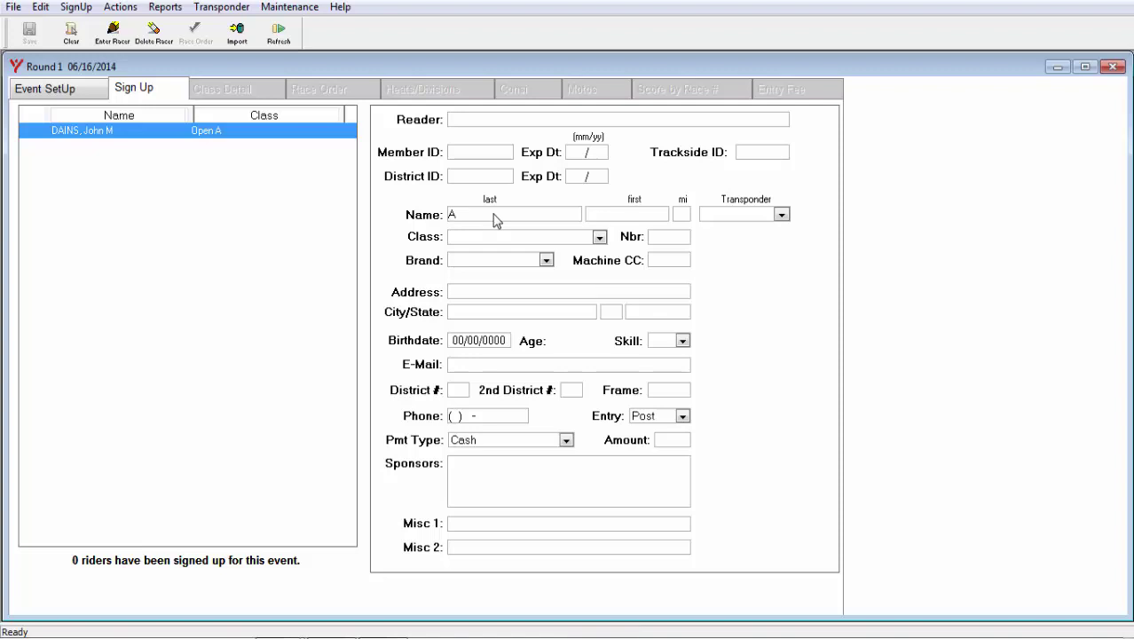
pyautogui.press('Tab')
pyautogui.press('Tab')
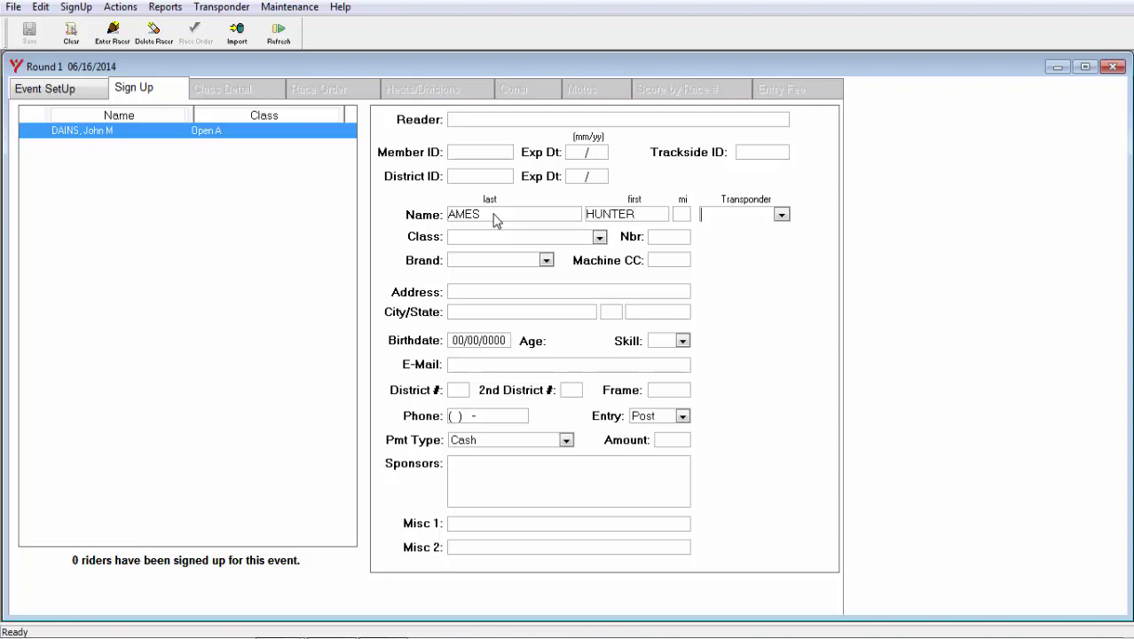
pyautogui.click(599, 237)
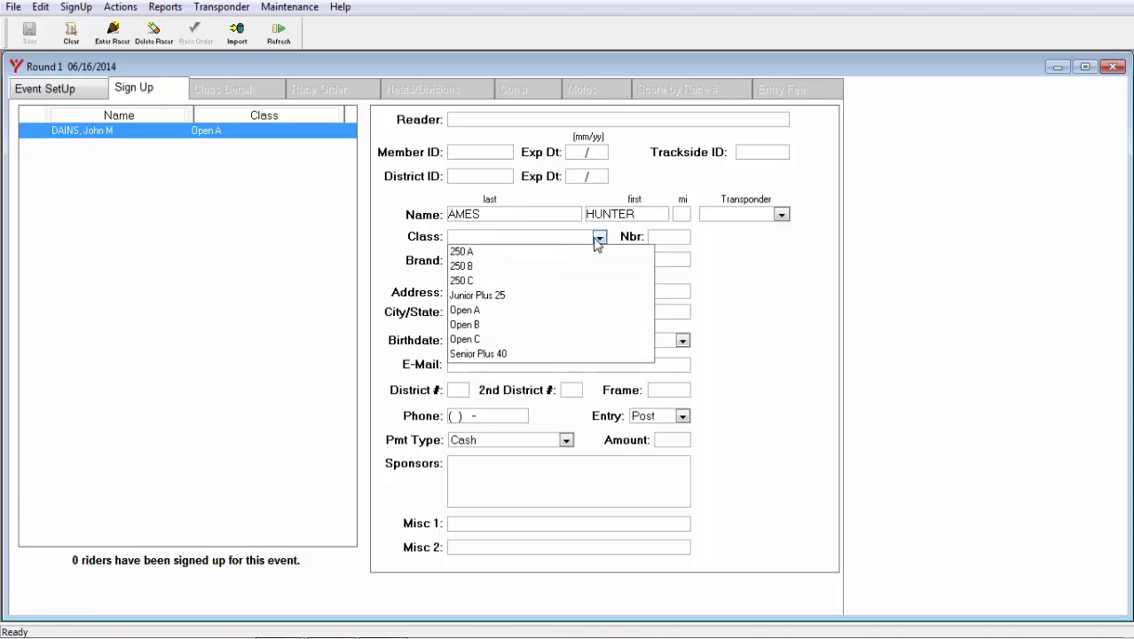
pyautogui.click(475, 311)
# Give the racer number 560 and brand Kawasaki, then enter them into the race
pyautogui.click(674, 238)
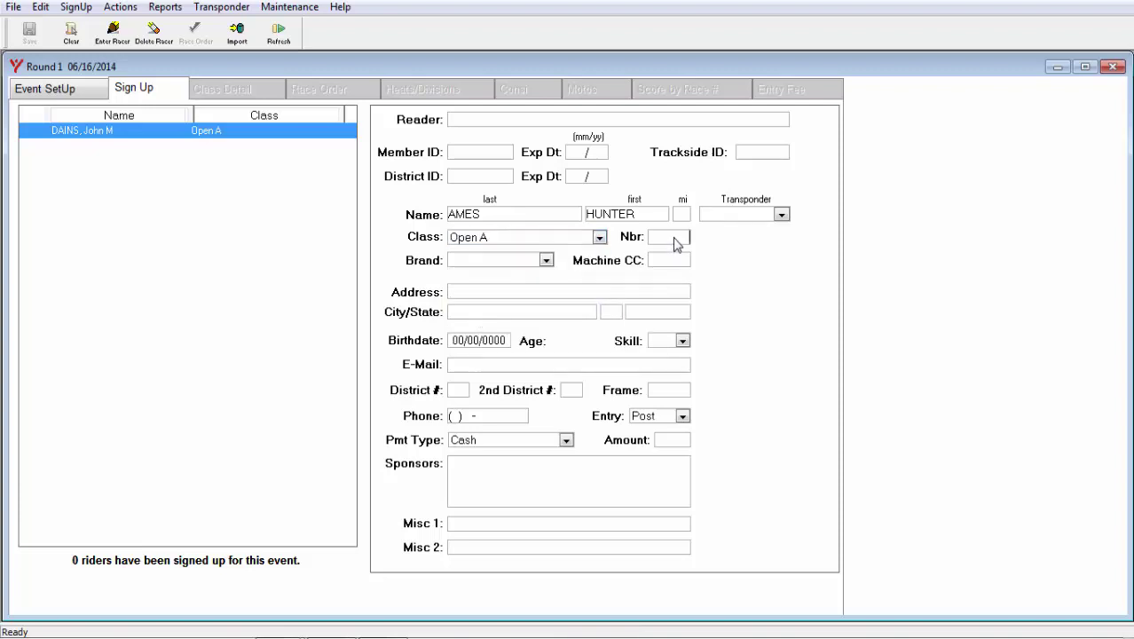
pyautogui.write('560')
pyautogui.click(546, 260)
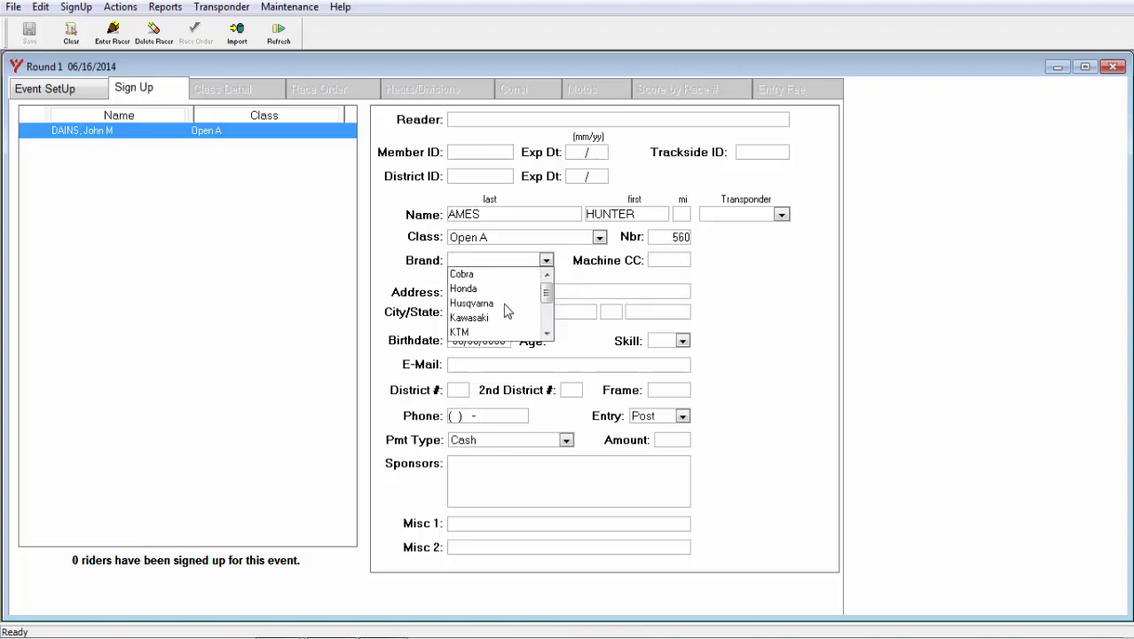
pyautogui.click(481, 317)
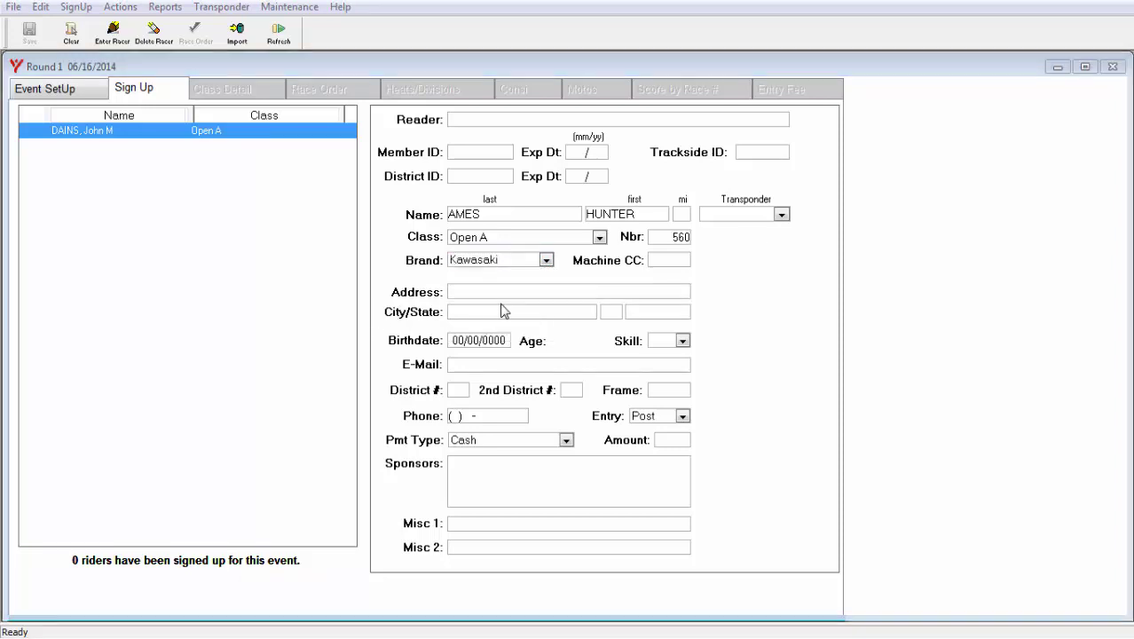
pyautogui.click(113, 31)
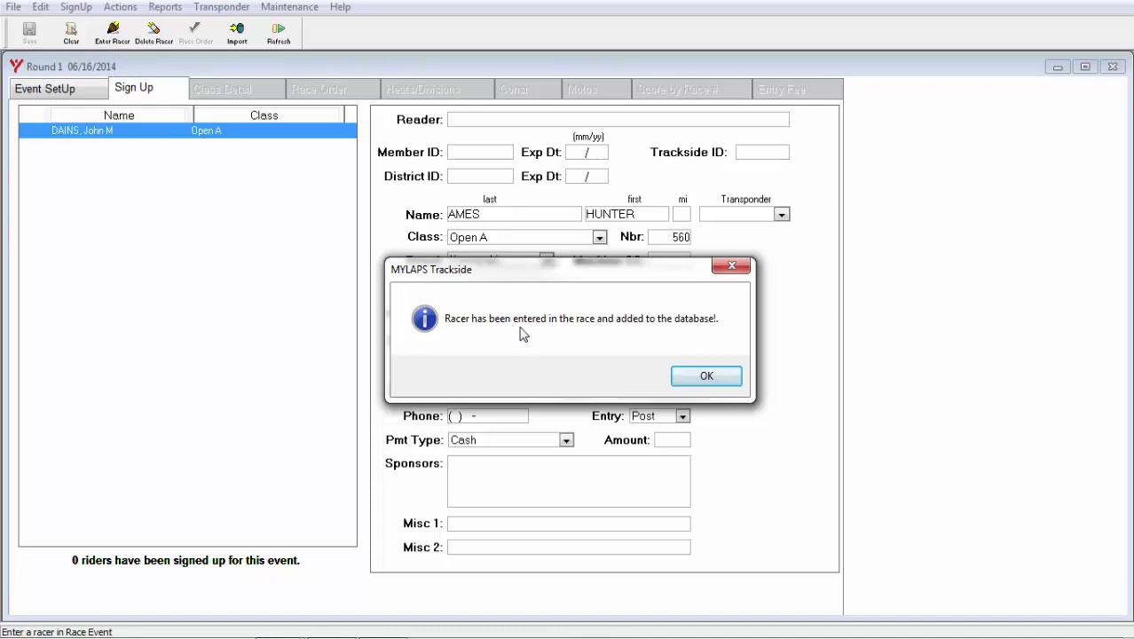
# Acknowledge the racer-added confirmation so the Open A, number 560 Kawasaki record shows in the form
pyautogui.click(703, 379)
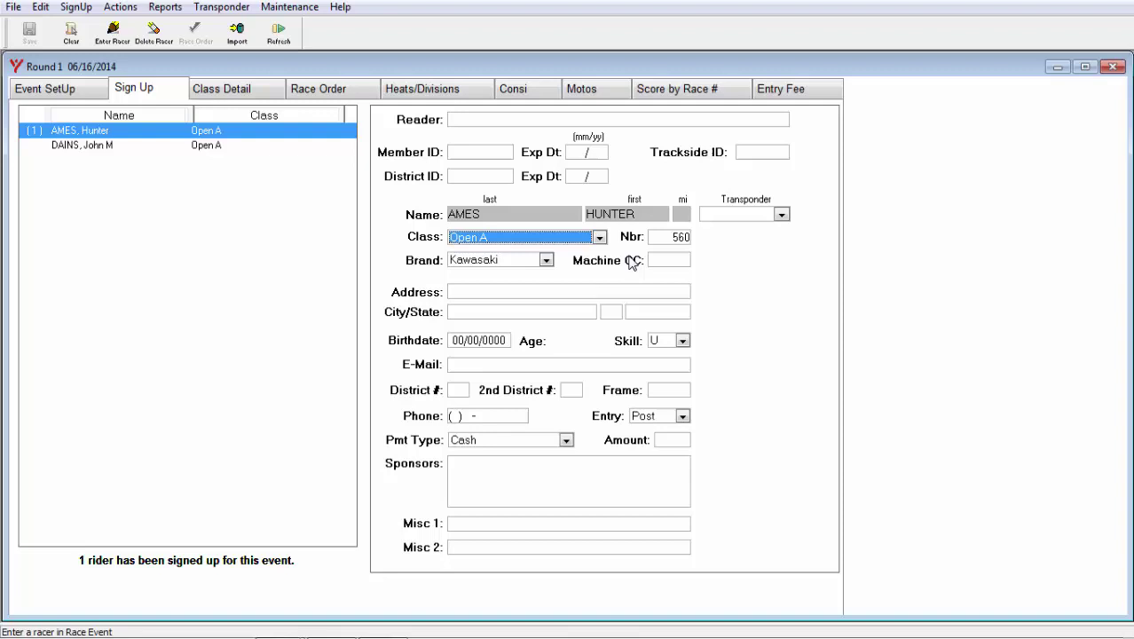
# Change the racer to class 250 A, number 500 on a Suzuki, and save the update
pyautogui.click(600, 240)
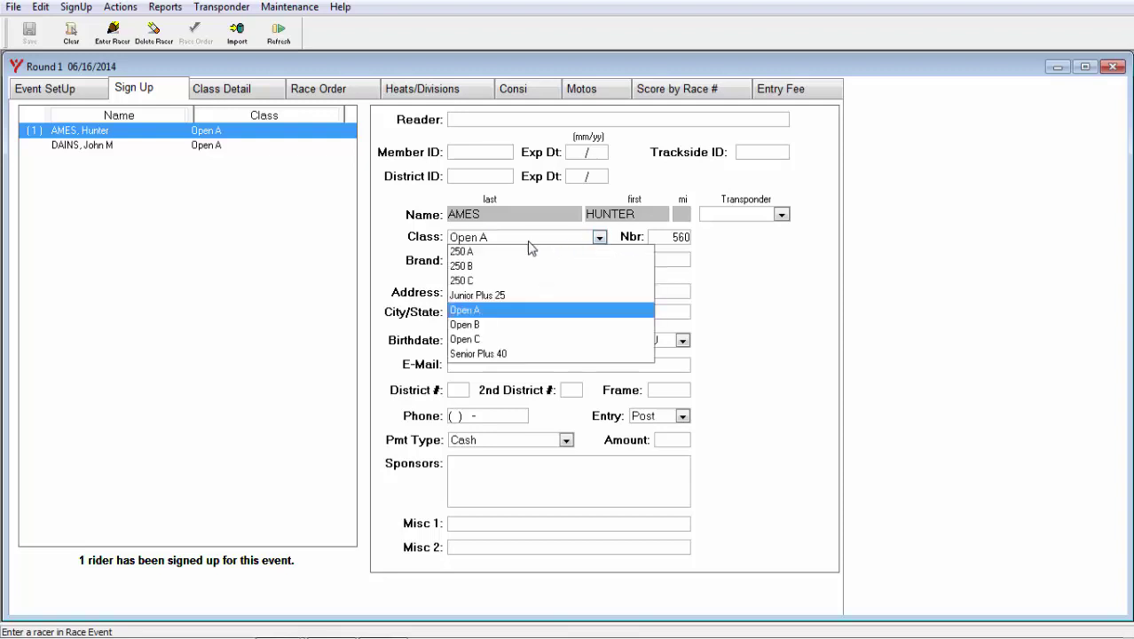
pyautogui.click(473, 253)
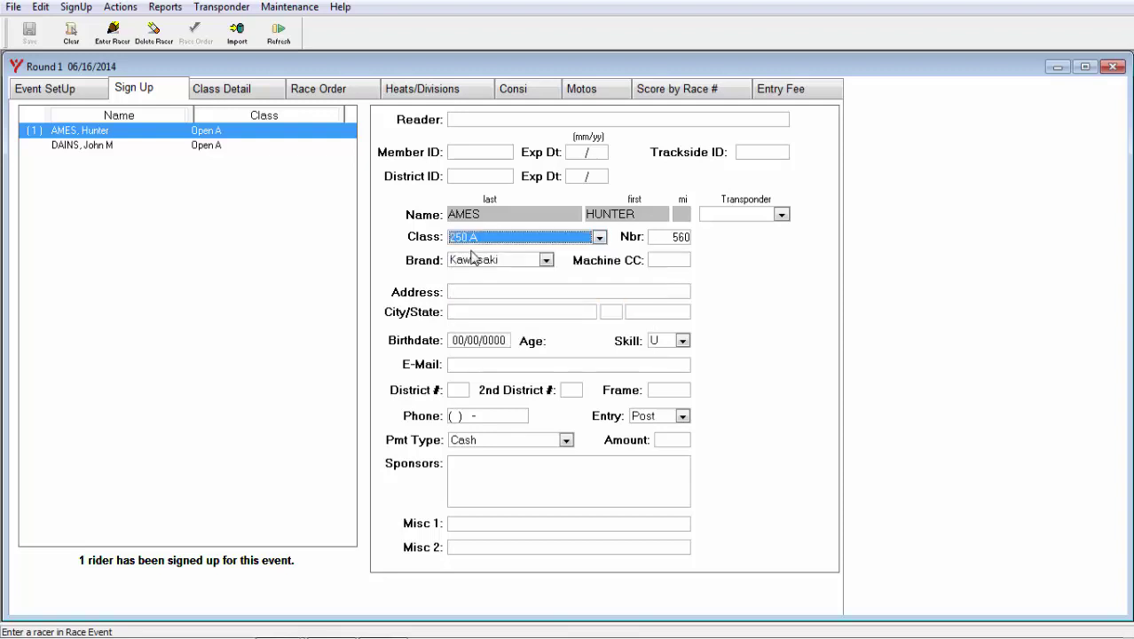
pyautogui.click(684, 245)
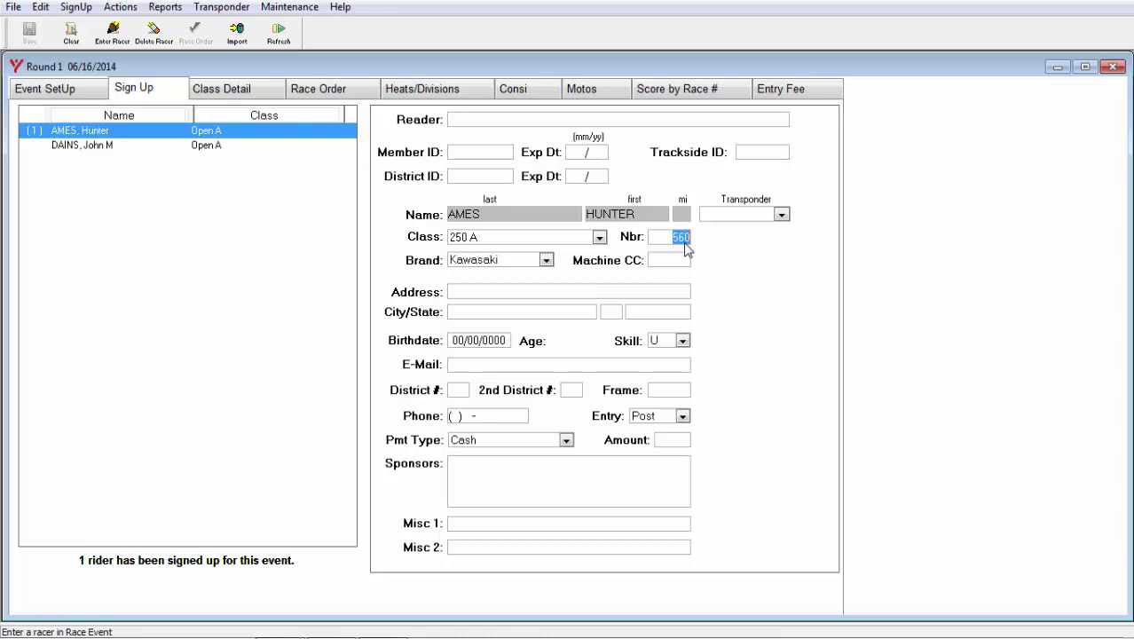
pyautogui.write('500')
pyautogui.click(546, 260)
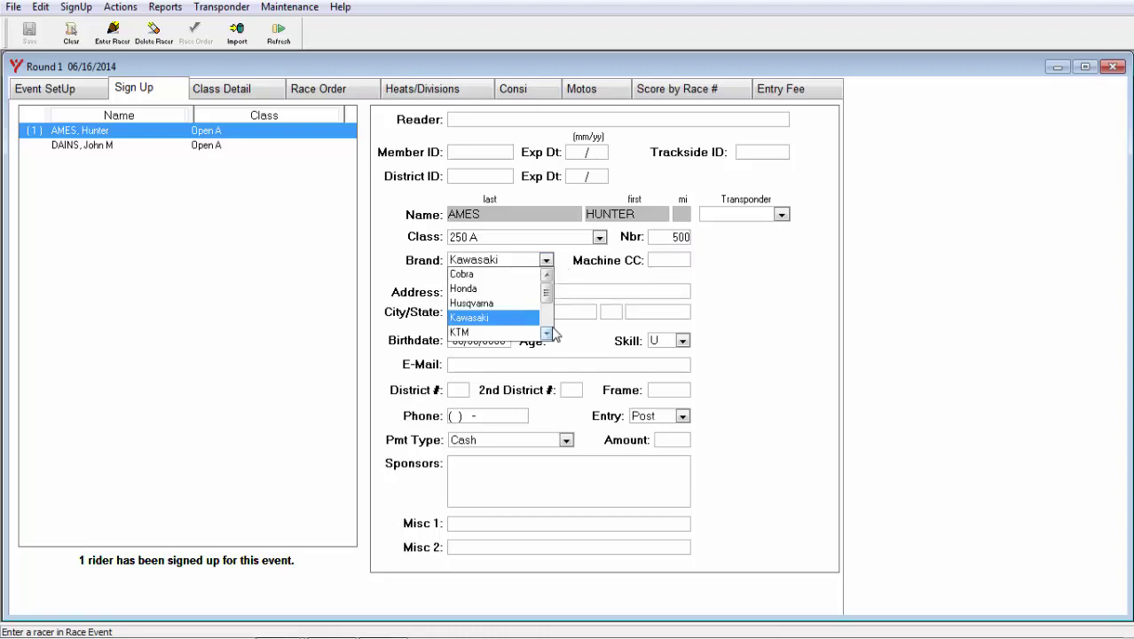
pyautogui.click(548, 324)
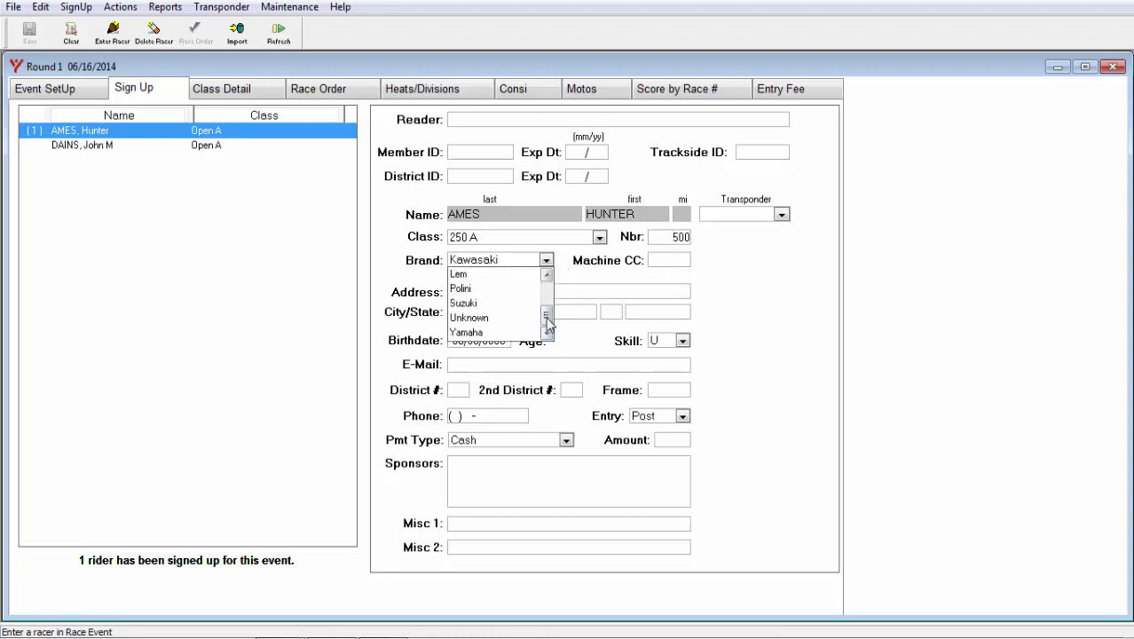
pyautogui.click(461, 305)
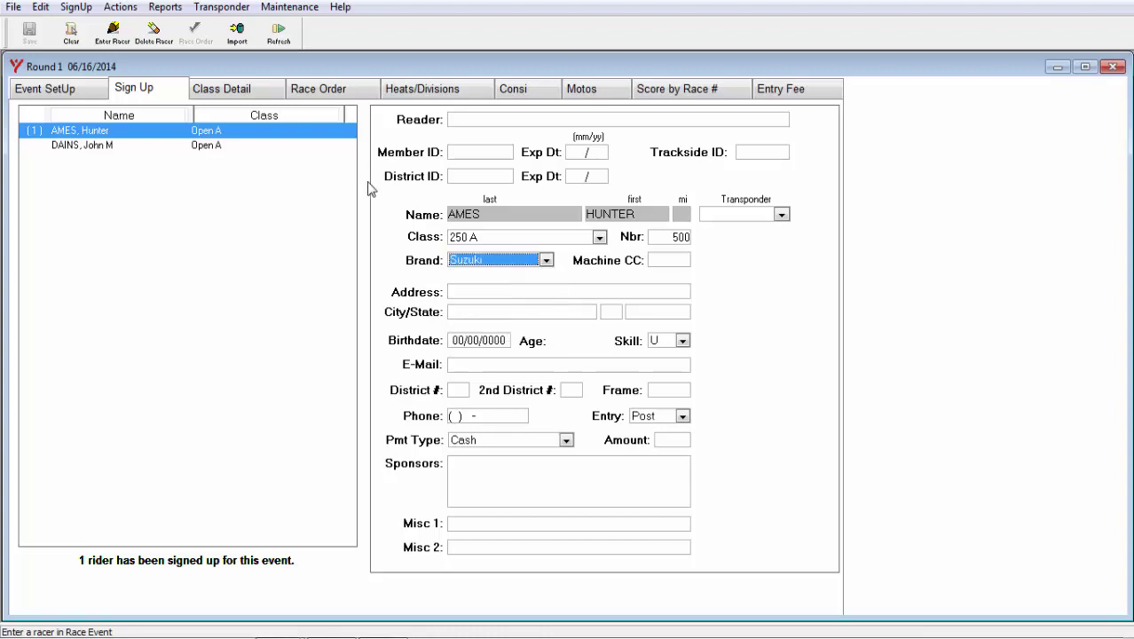
pyautogui.click(125, 34)
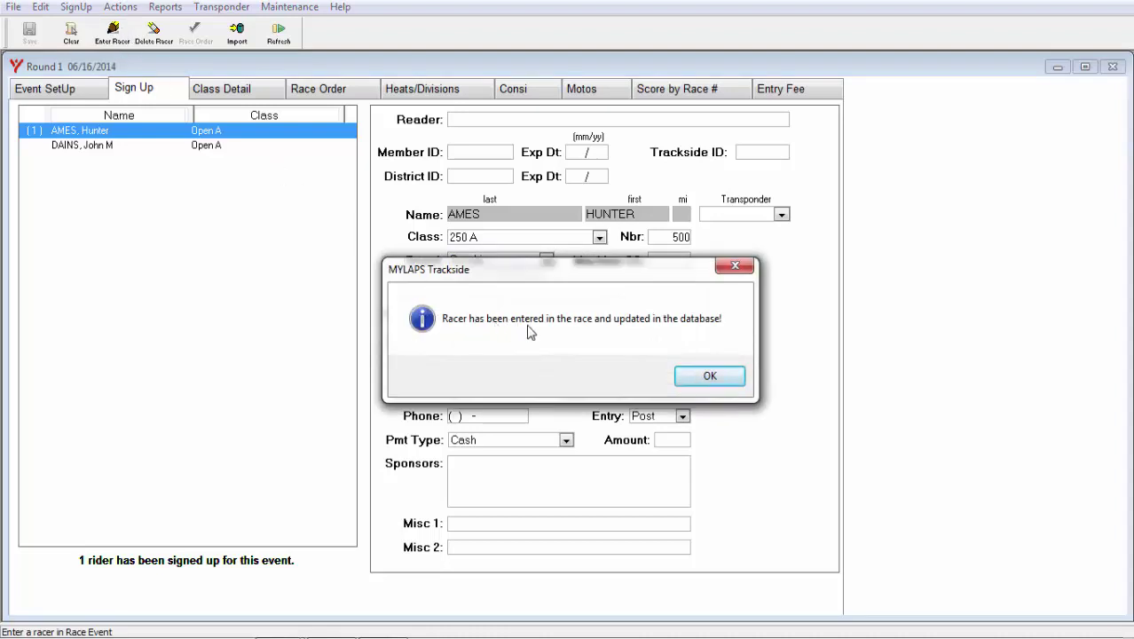
pyautogui.click(710, 377)
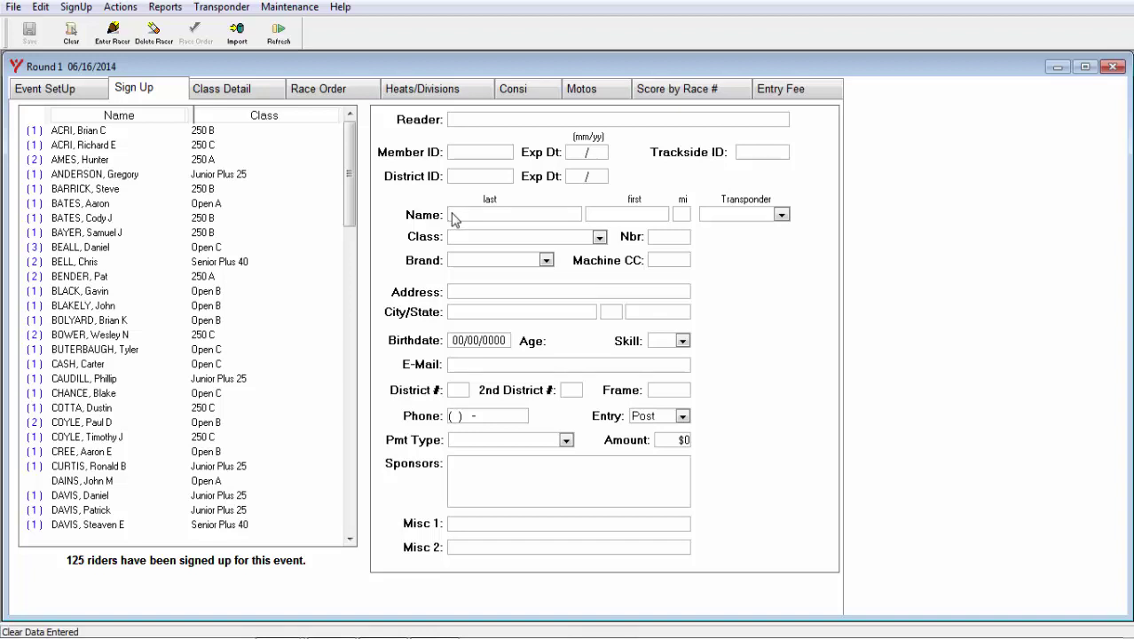
# Look up the existing Open A rider by last name and sign them up for the event
pyautogui.write('DAINS')
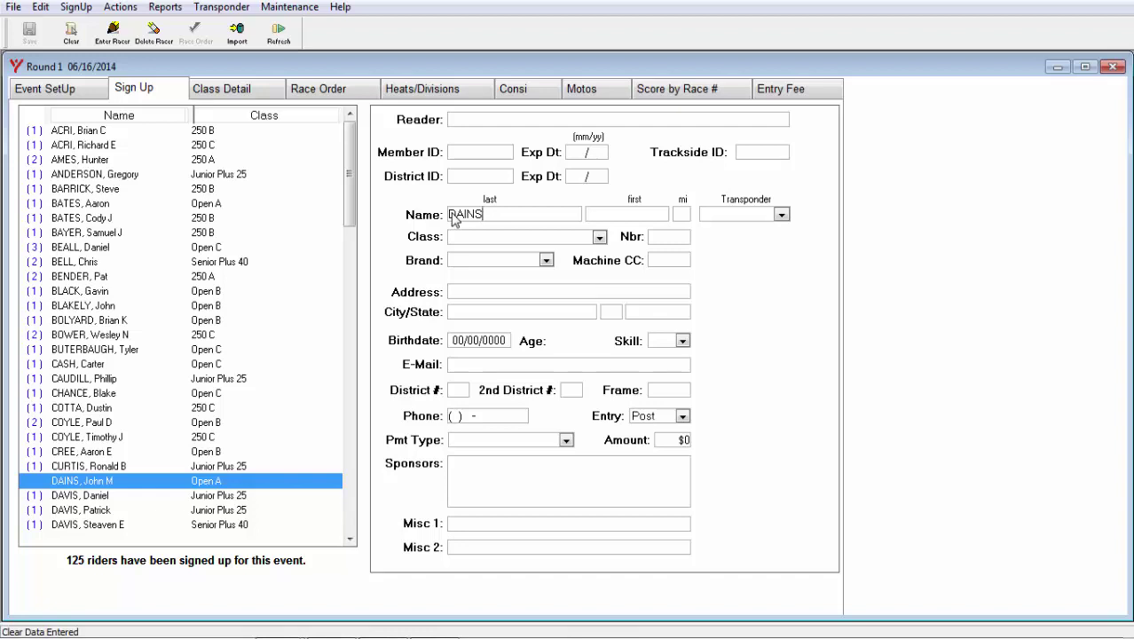
pyautogui.press('Down')
pyautogui.press('Down')
pyautogui.press('Down')
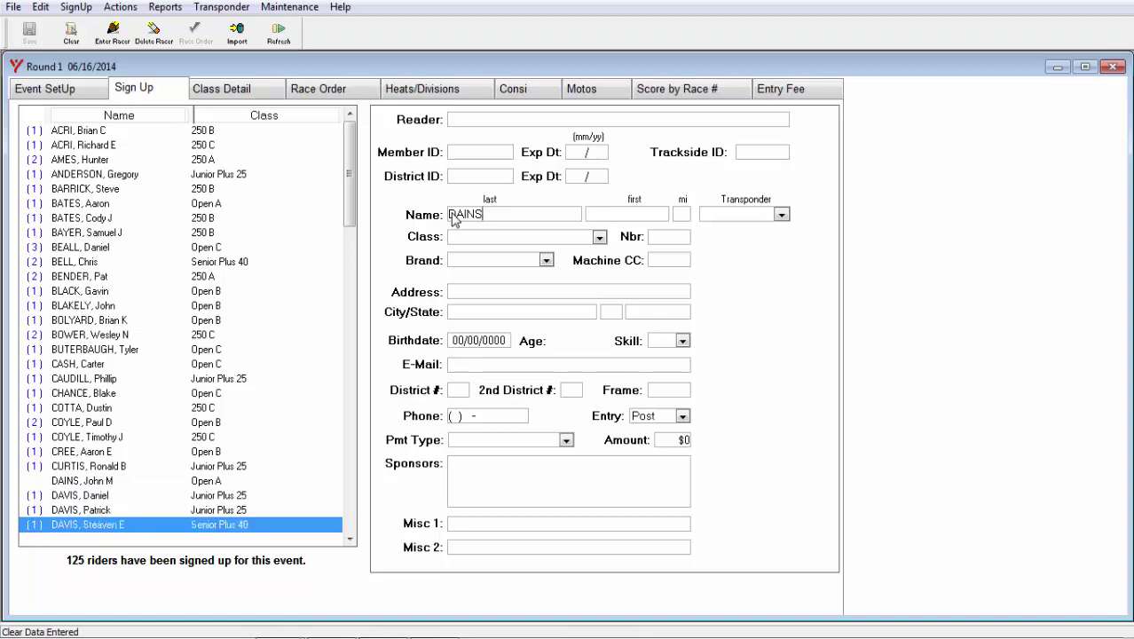
pyautogui.press('Up')
pyautogui.press('Up')
pyautogui.press('Up')
pyautogui.press('Up')
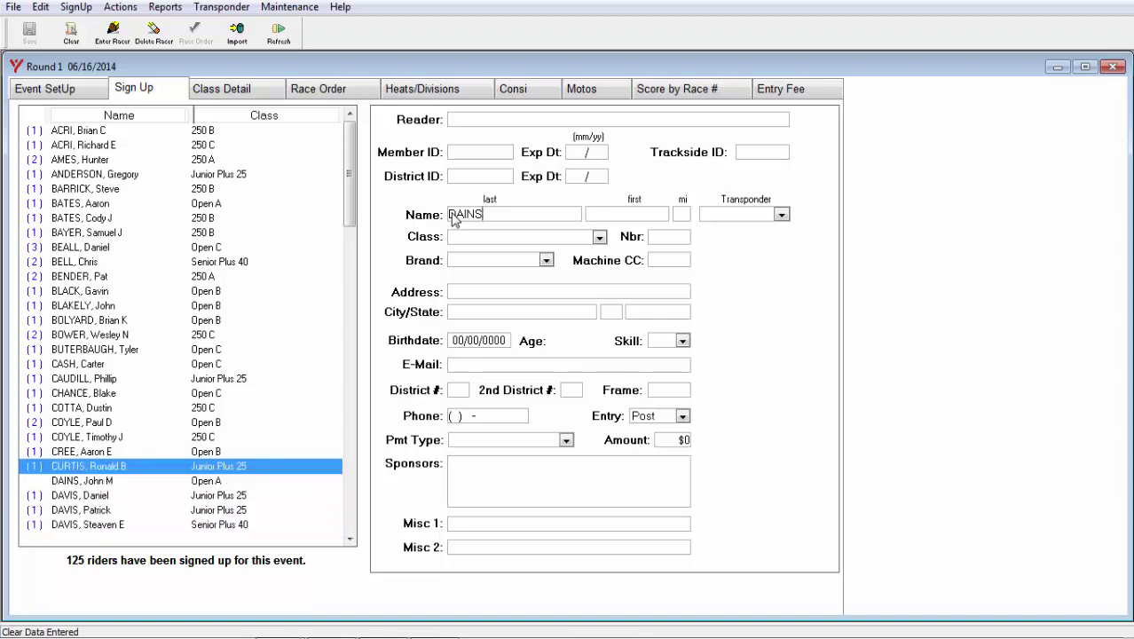
pyautogui.press('Down')
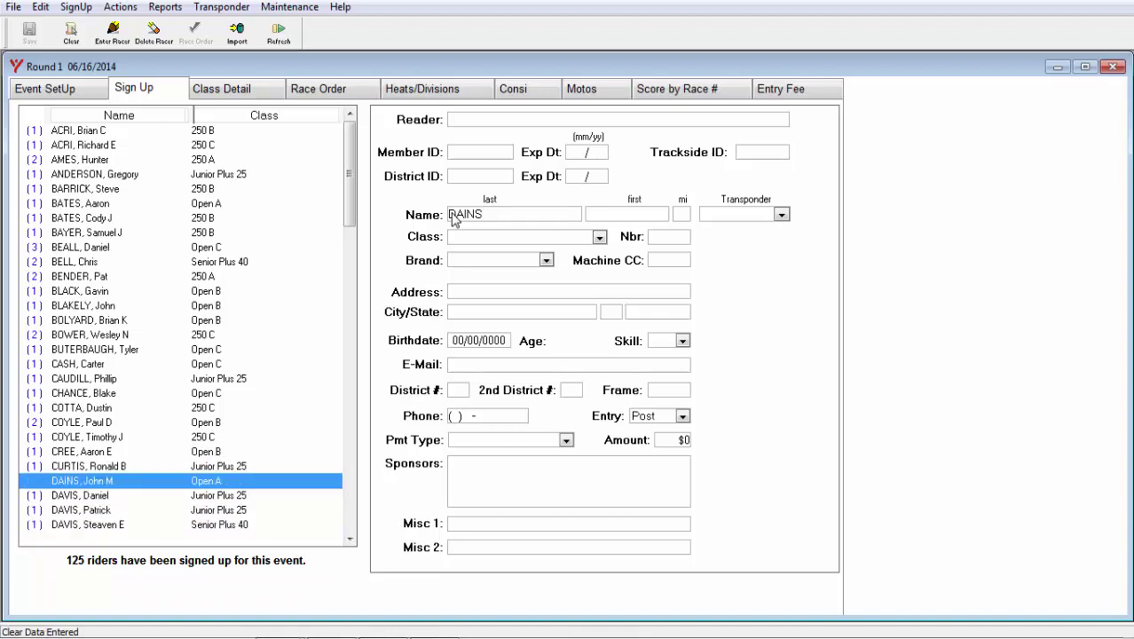
pyautogui.press('Return')
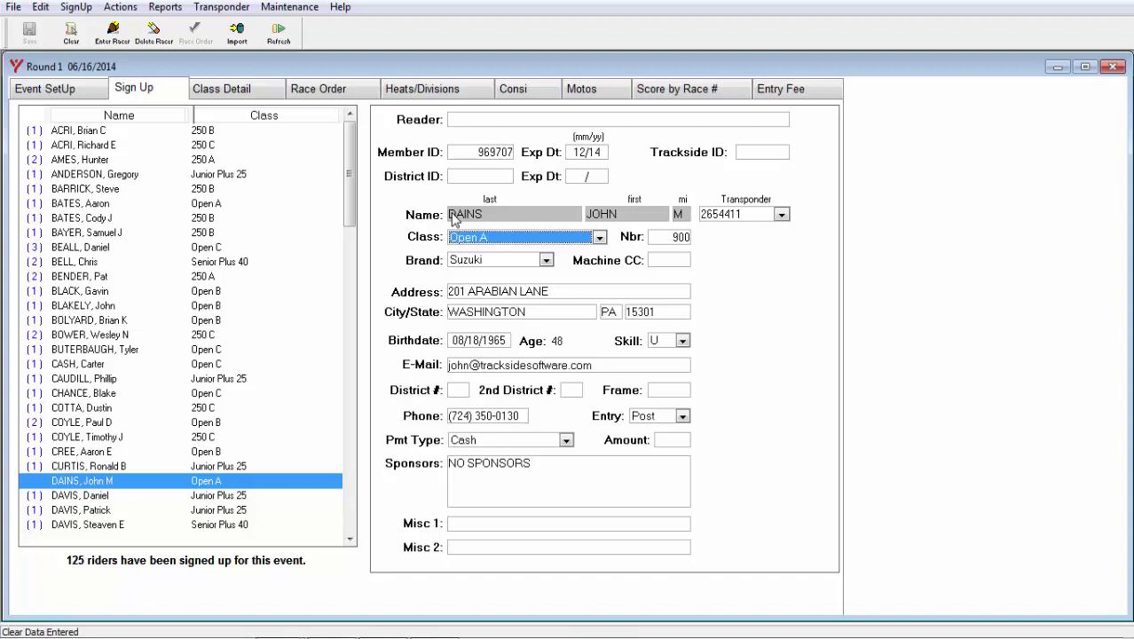
pyautogui.click(113, 33)
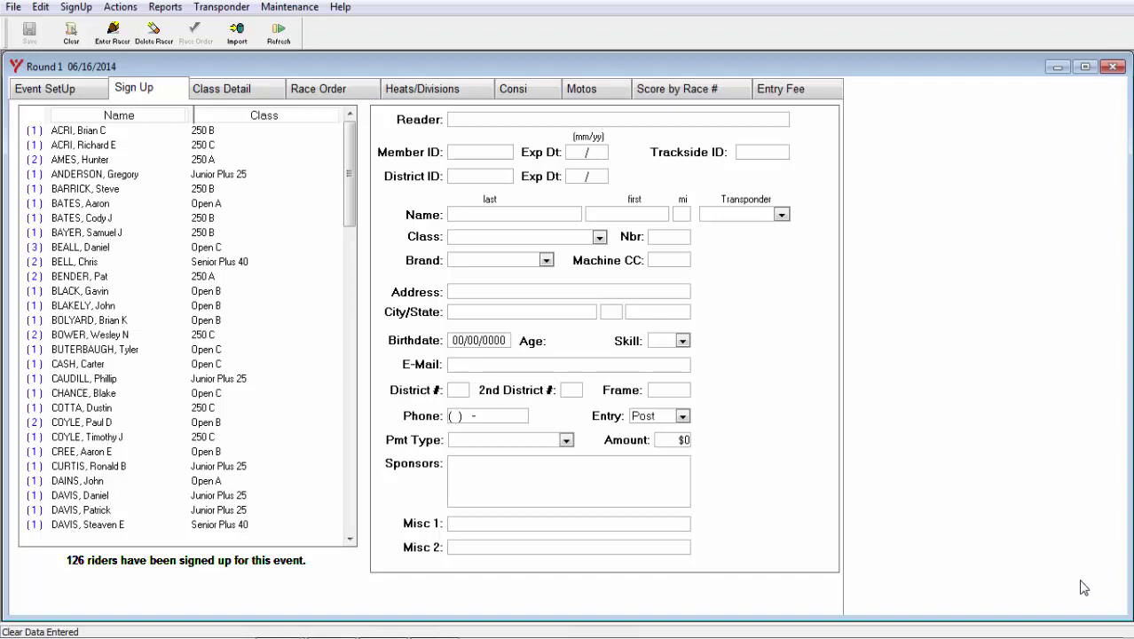
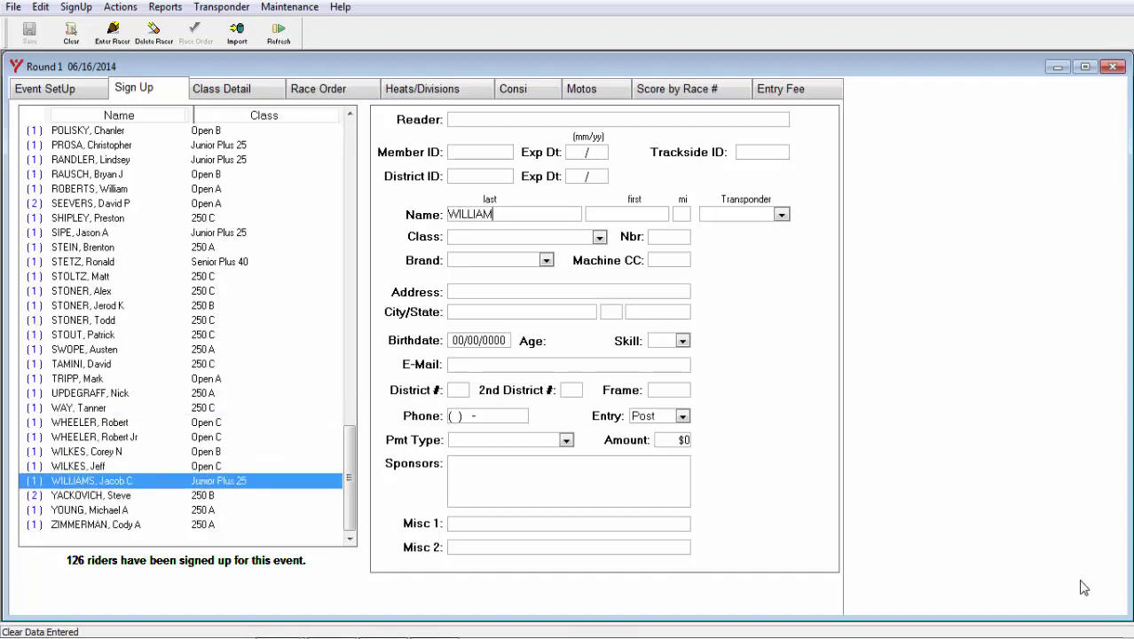
# Type the new racer's last and first name into the sign-up form
pyautogui.press('Tab')
pyautogui.press('Tab')
pyautogui.press('Tab')
pyautogui.press('Tab')
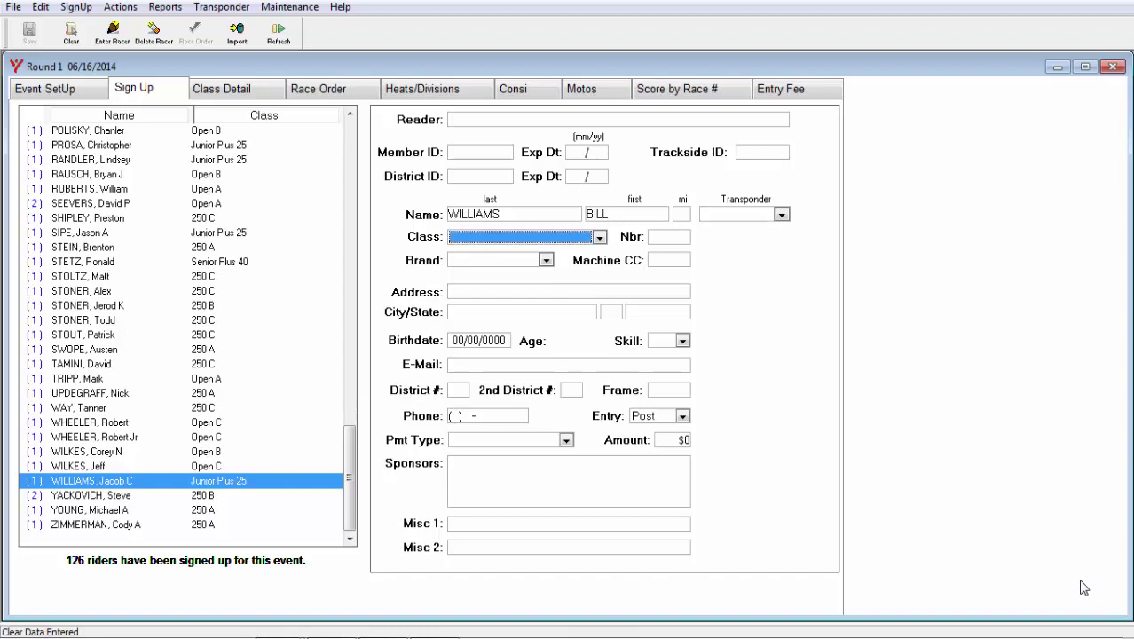
# Set the racer's class to 250 C, number 904 and brand KTM
pyautogui.press('2')
pyautogui.press('2')
pyautogui.press('2')
pyautogui.press('2')
pyautogui.press('Tab')
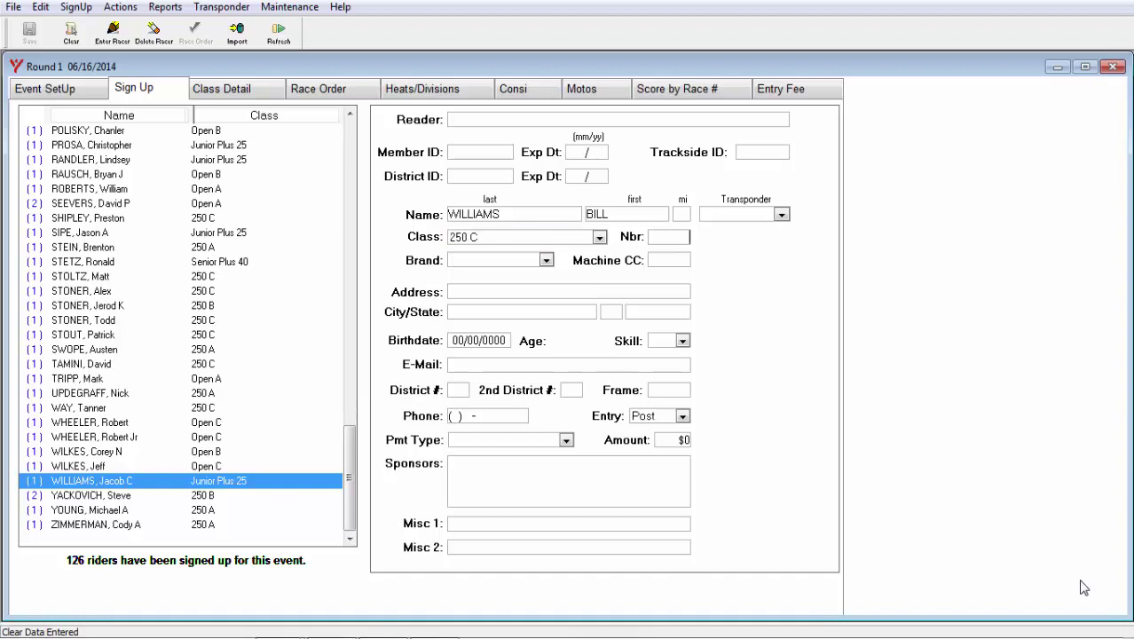
pyautogui.write('904')
pyautogui.press('Tab')
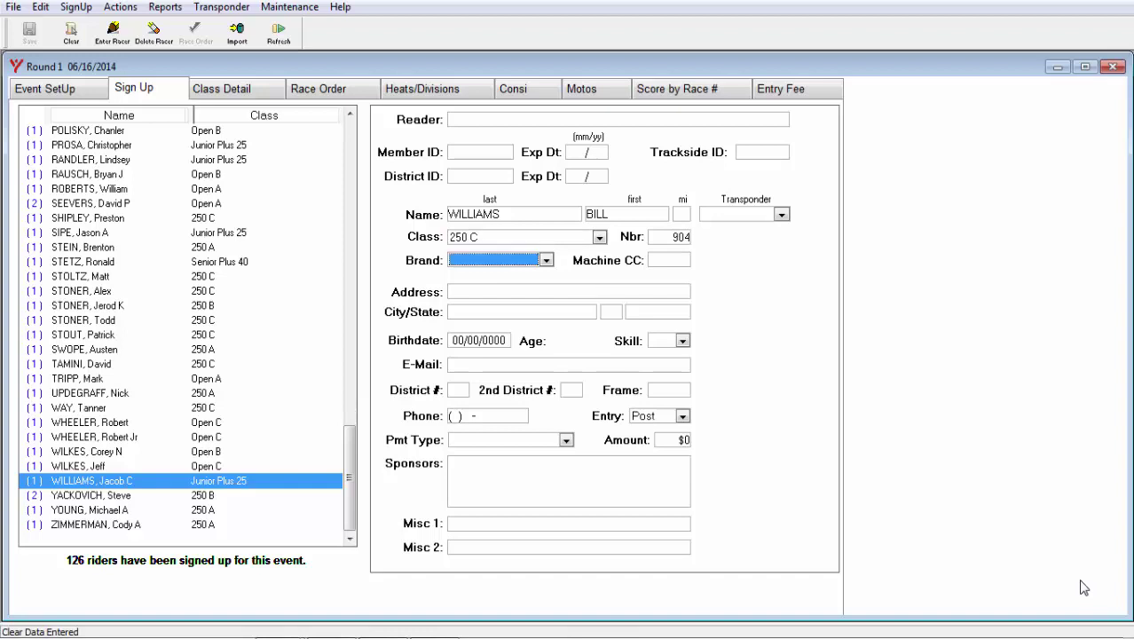
pyautogui.write('ykt')
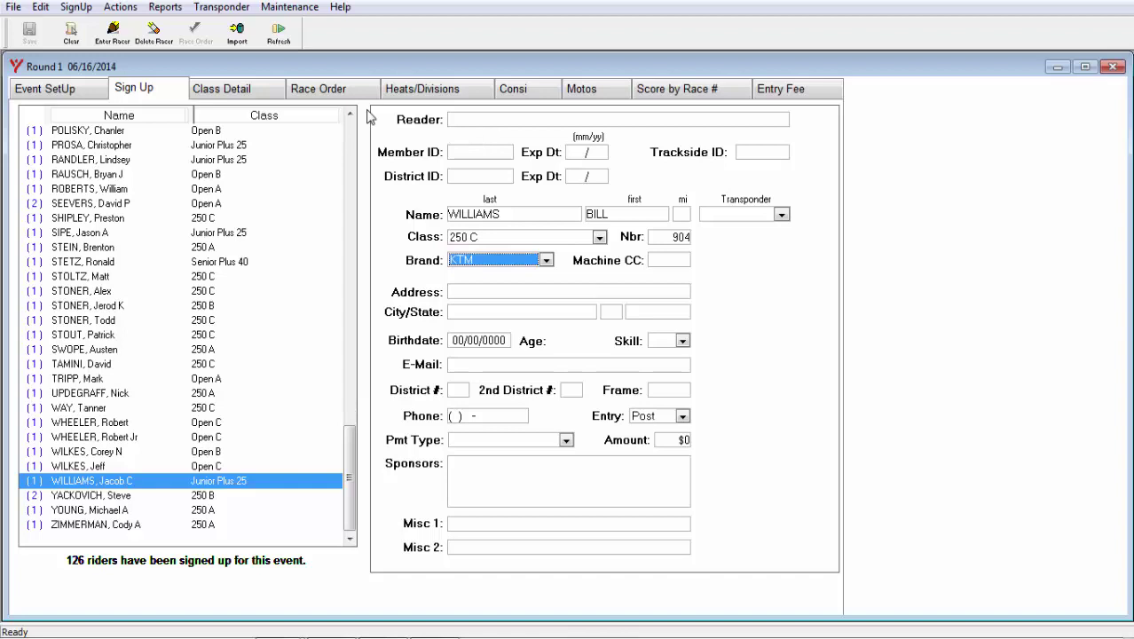
# Enter the 250 C racer numbered 904 on a KTM into the event, reaching 127 sign-ups
pyautogui.click(77, 7)
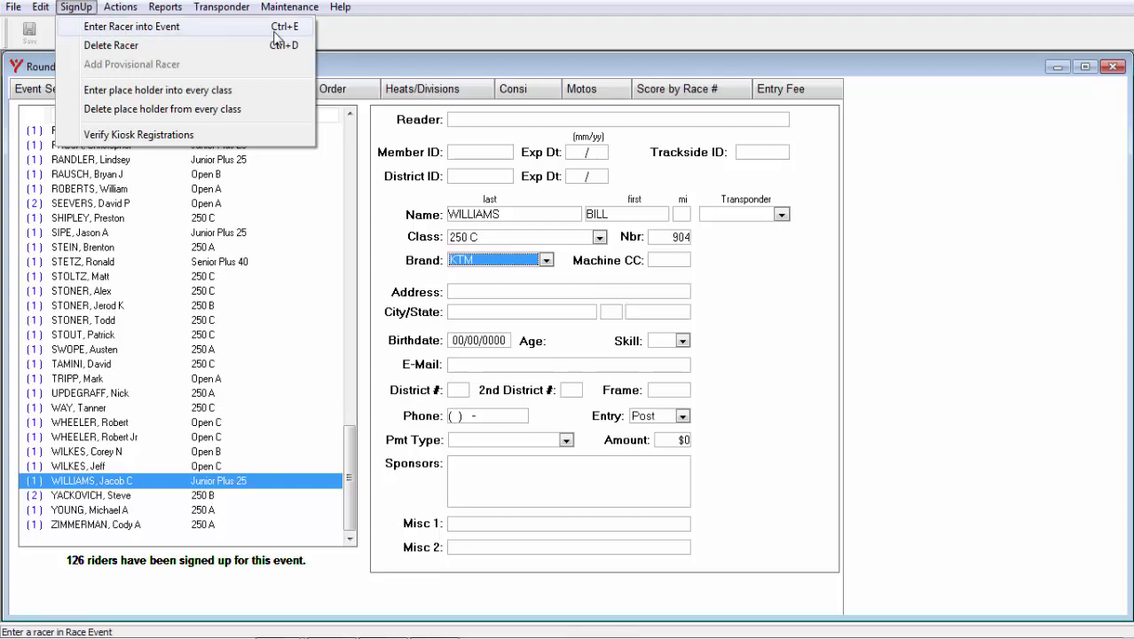
pyautogui.click(537, 260)
pyautogui.click(537, 262)
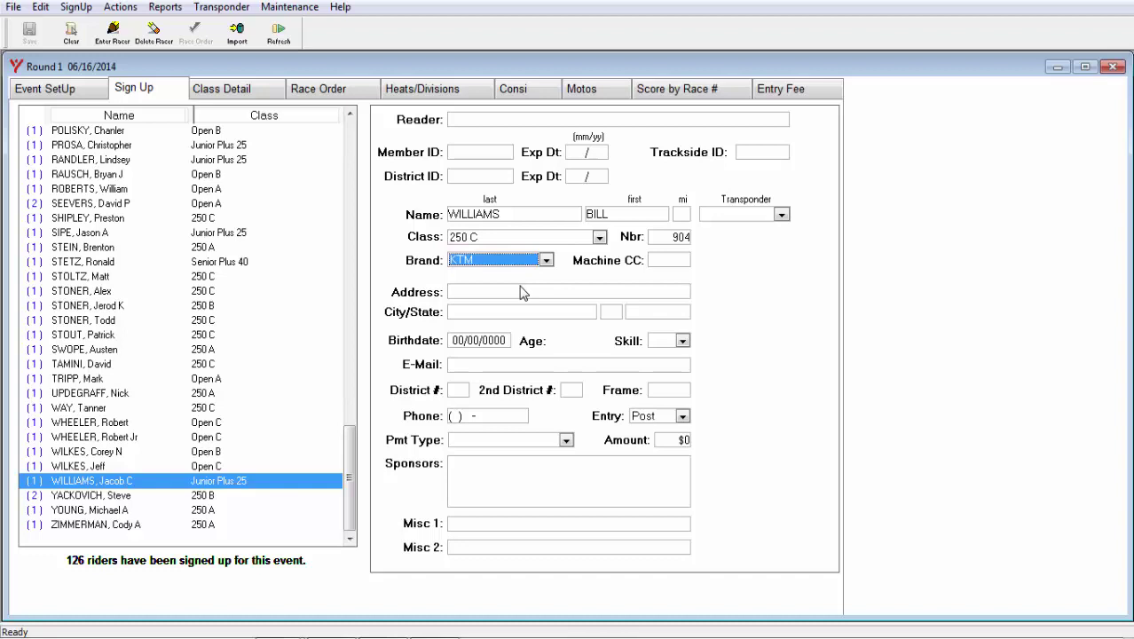
pyautogui.press('Return')
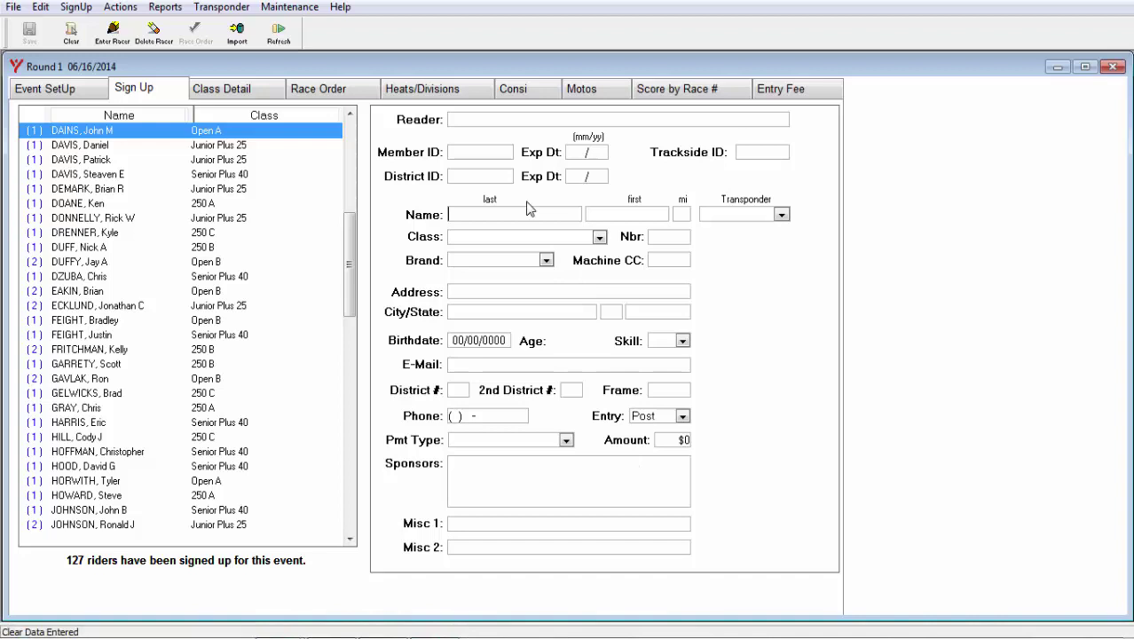
pyautogui.click(492, 156)
pyautogui.write('6697')
pyautogui.write('07')
pyautogui.press('Return')
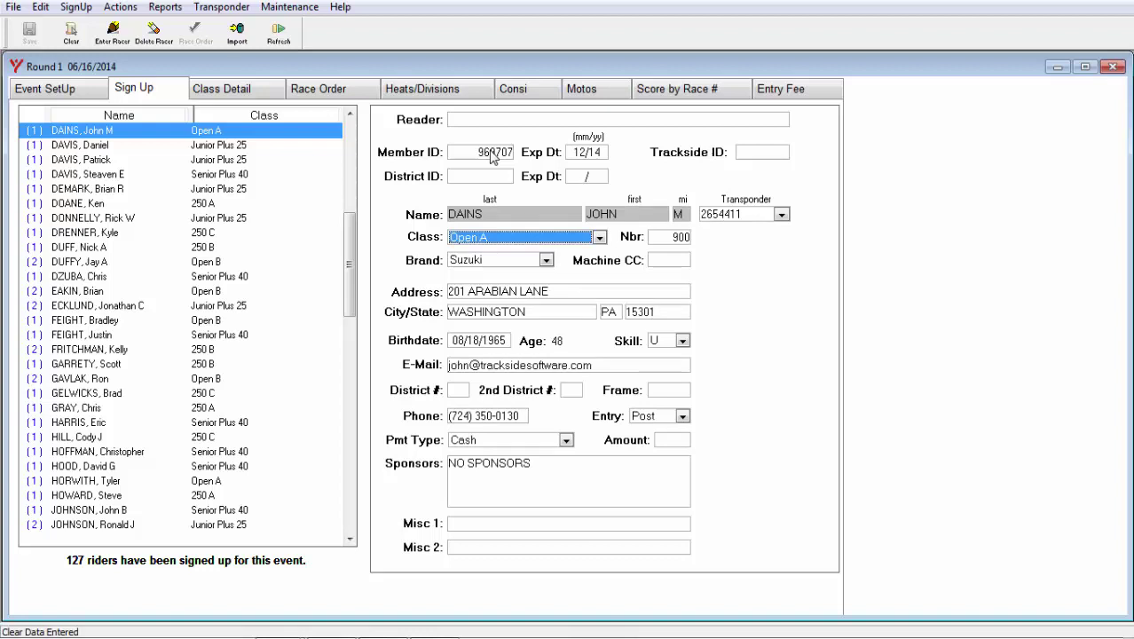
pyautogui.click(495, 154)
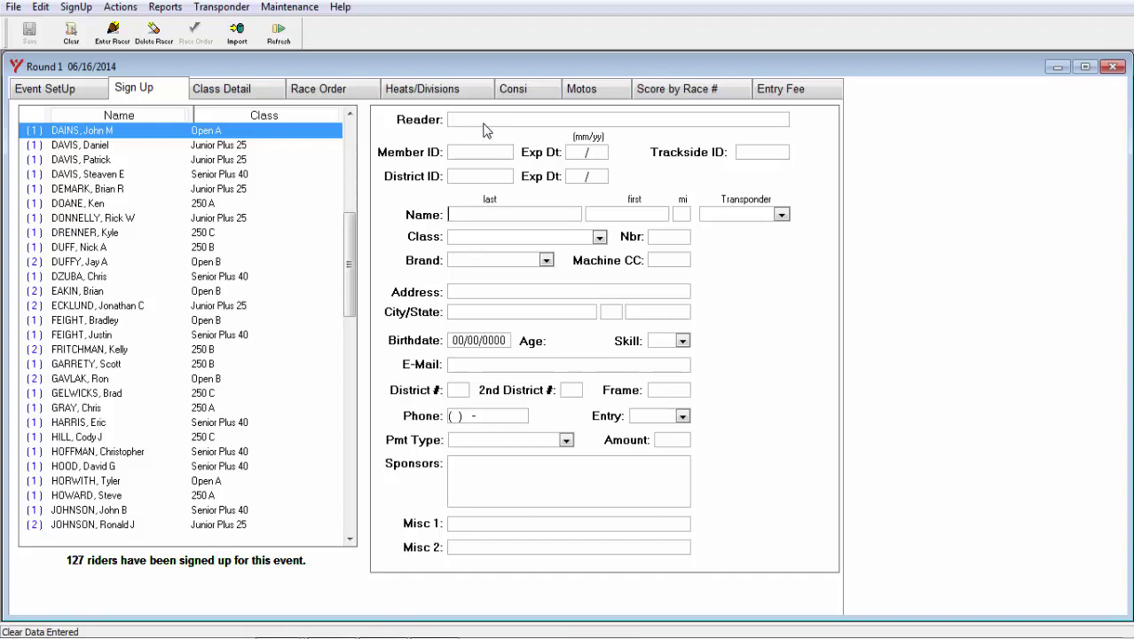
# Load the member from the Reader field and set class 250 B, number 887, brand Yamaha
pyautogui.click(484, 124)
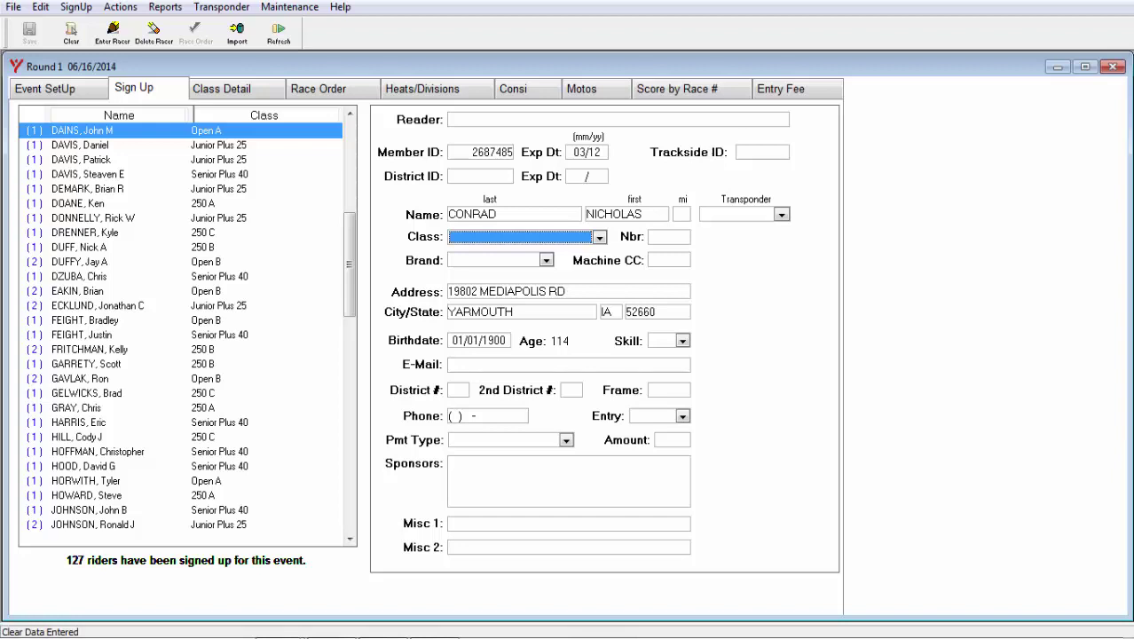
pyautogui.write('250 B')
pyautogui.click(669, 237)
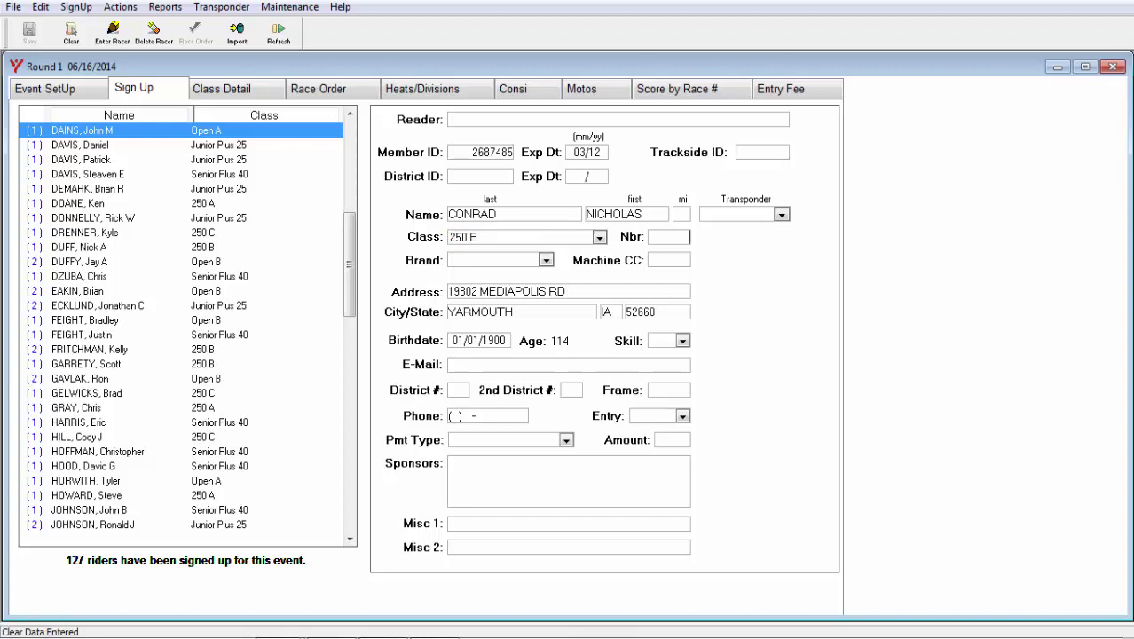
pyautogui.write('887')
pyautogui.click(493, 260)
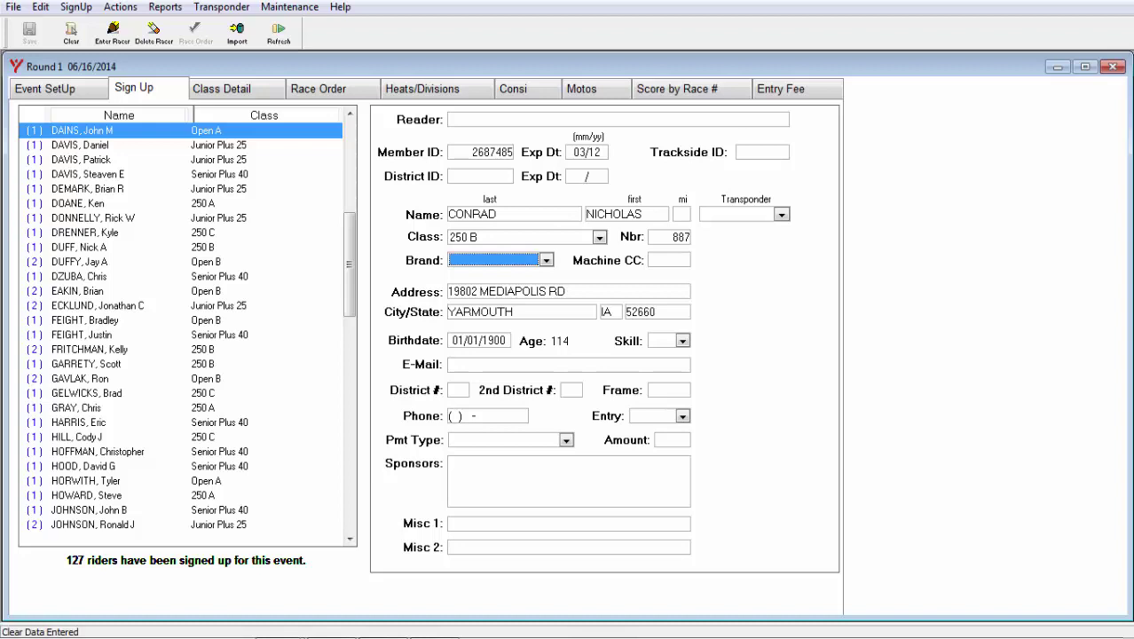
pyautogui.press('y')
# Enter the 250 B racer, then review Edit > Preferences and cancel without changes
pyautogui.press('Return')
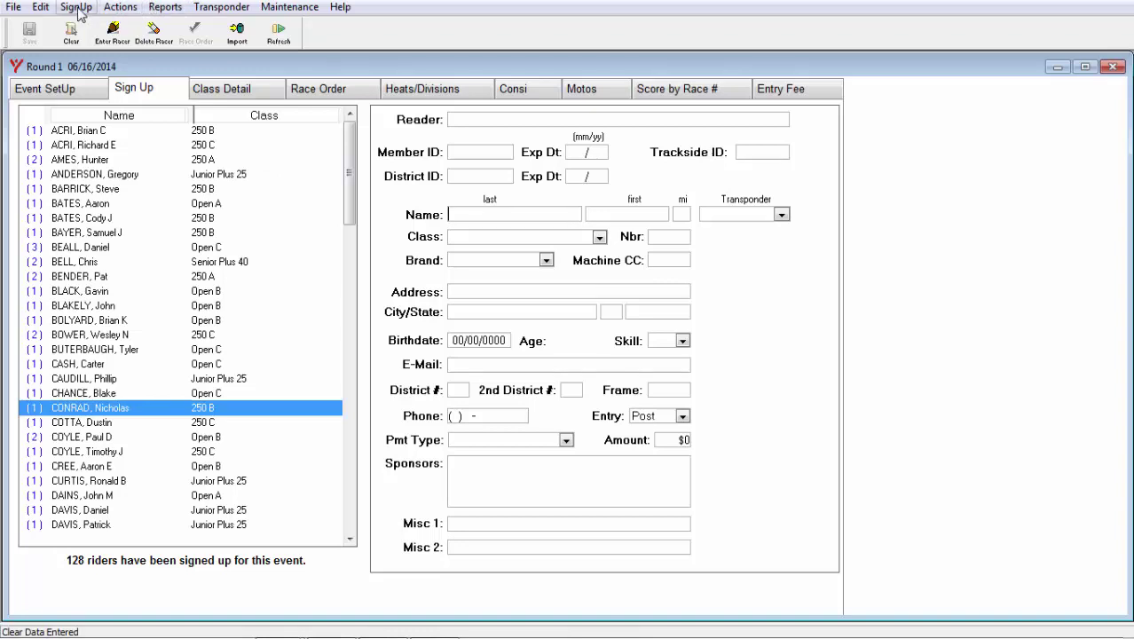
pyautogui.click(43, 7)
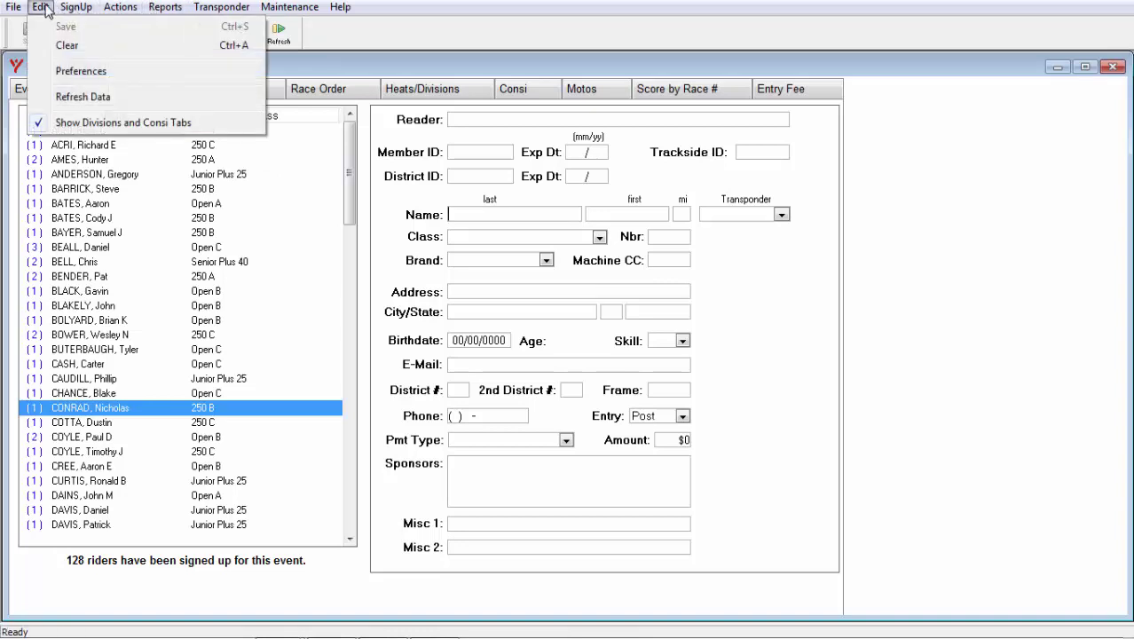
pyautogui.click(79, 72)
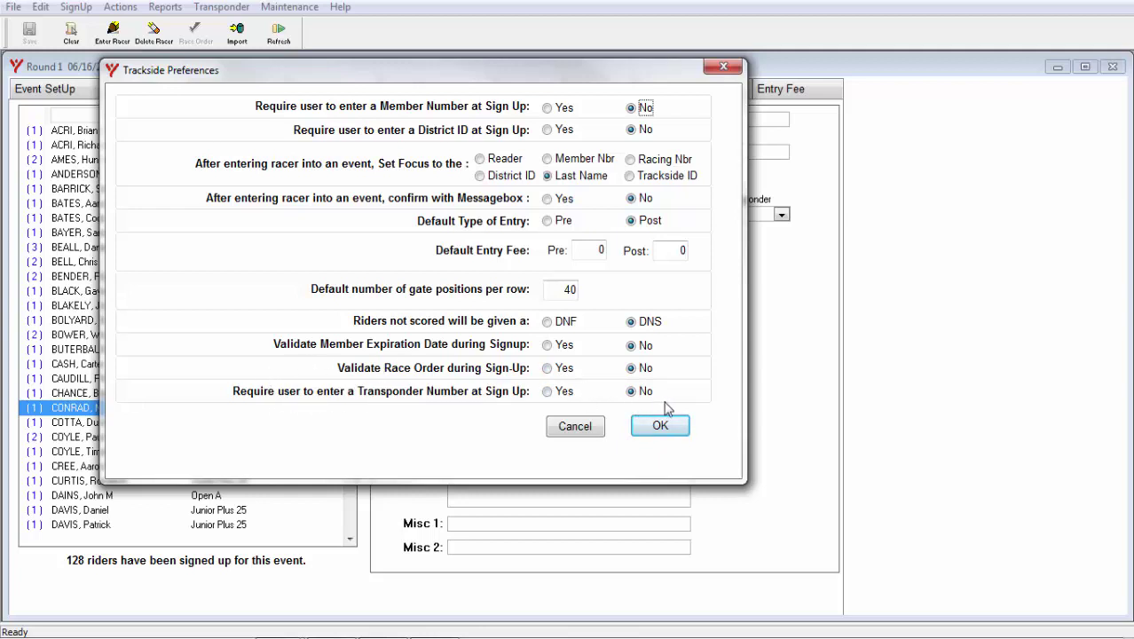
pyautogui.click(583, 427)
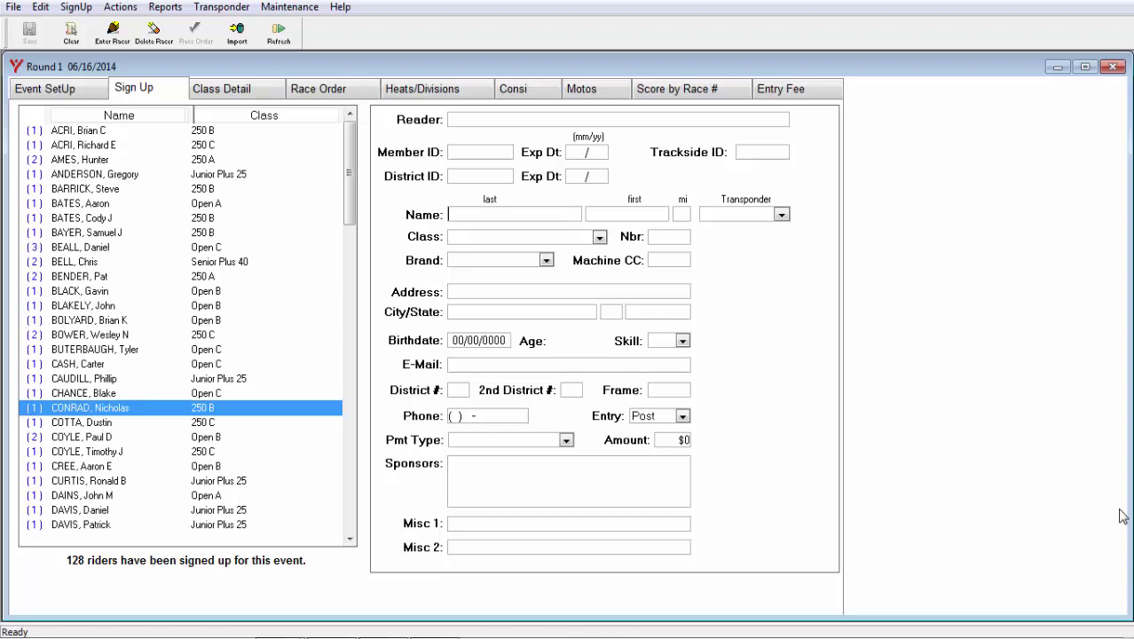
# Load the Open A racer numbered 900 by last name and delete them from the event
pyautogui.write('DAINS')
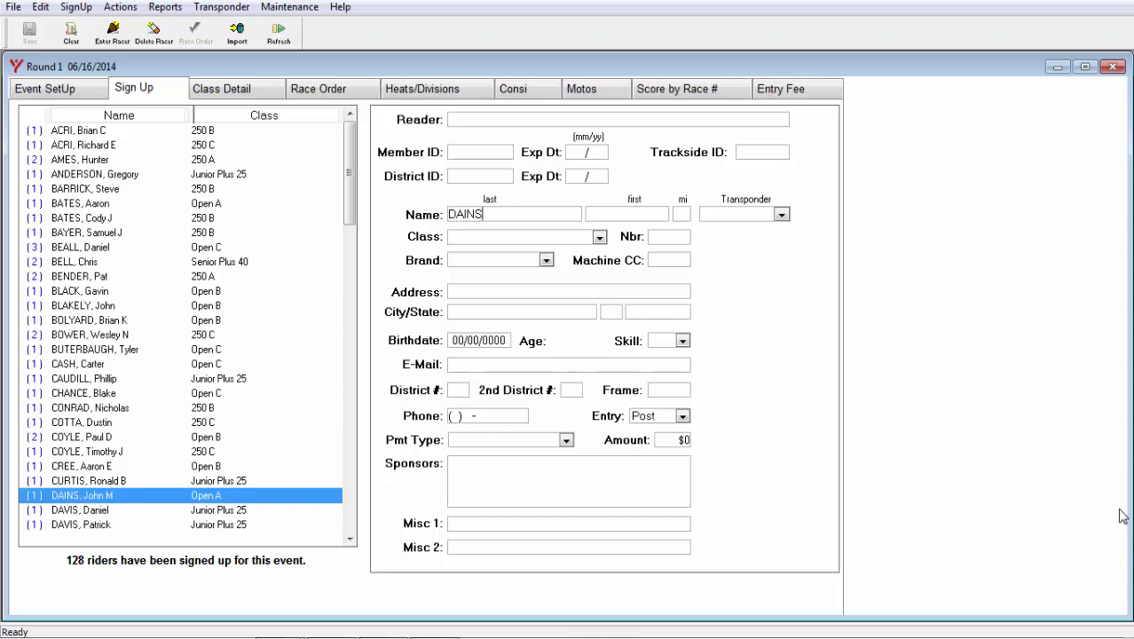
pyautogui.press('Return')
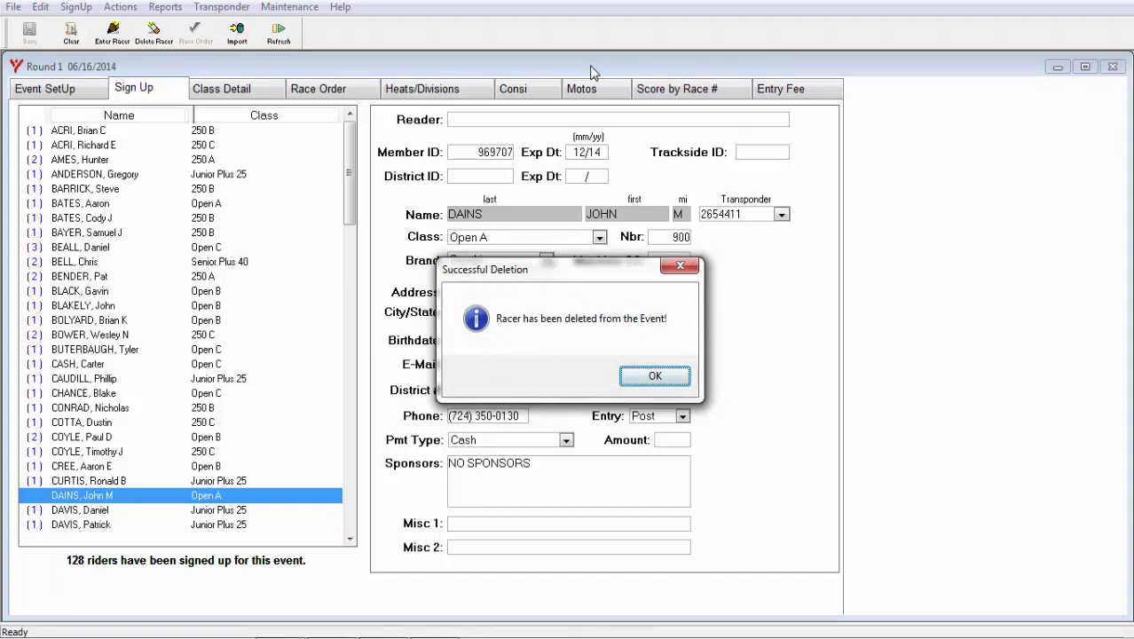
pyautogui.press('Return')
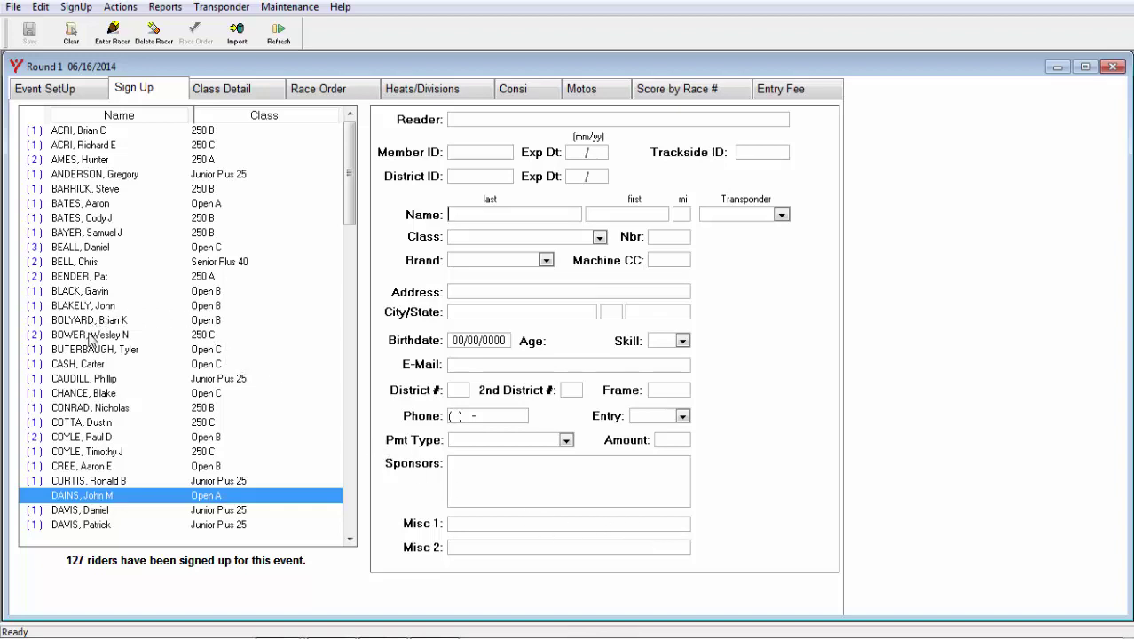
pyautogui.moveTo(89, 337)
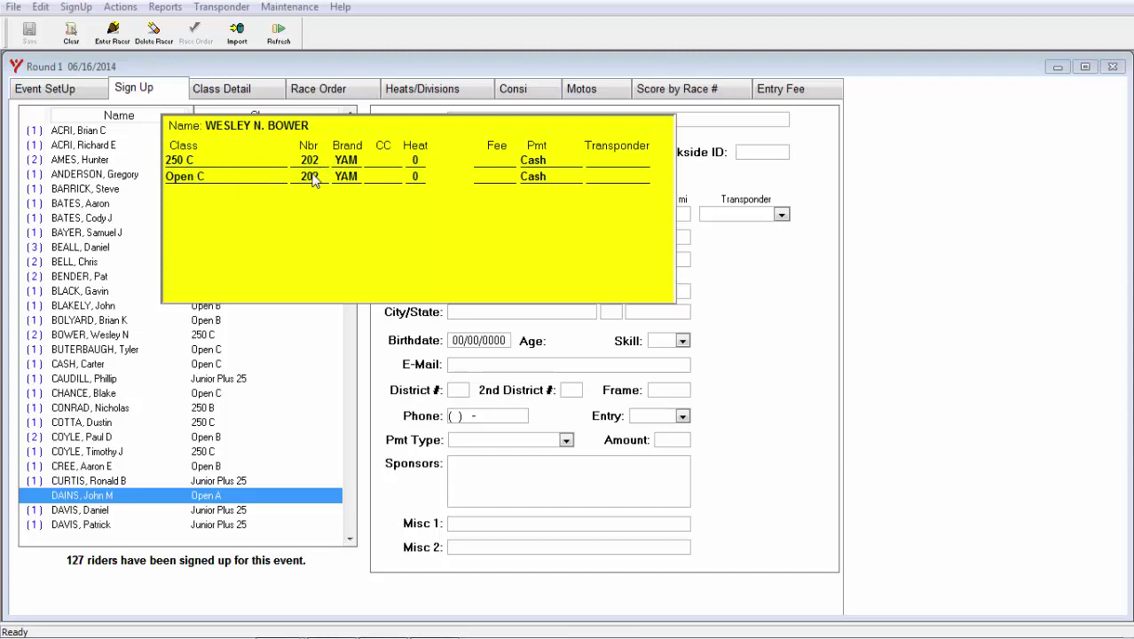
pyautogui.click(371, 212)
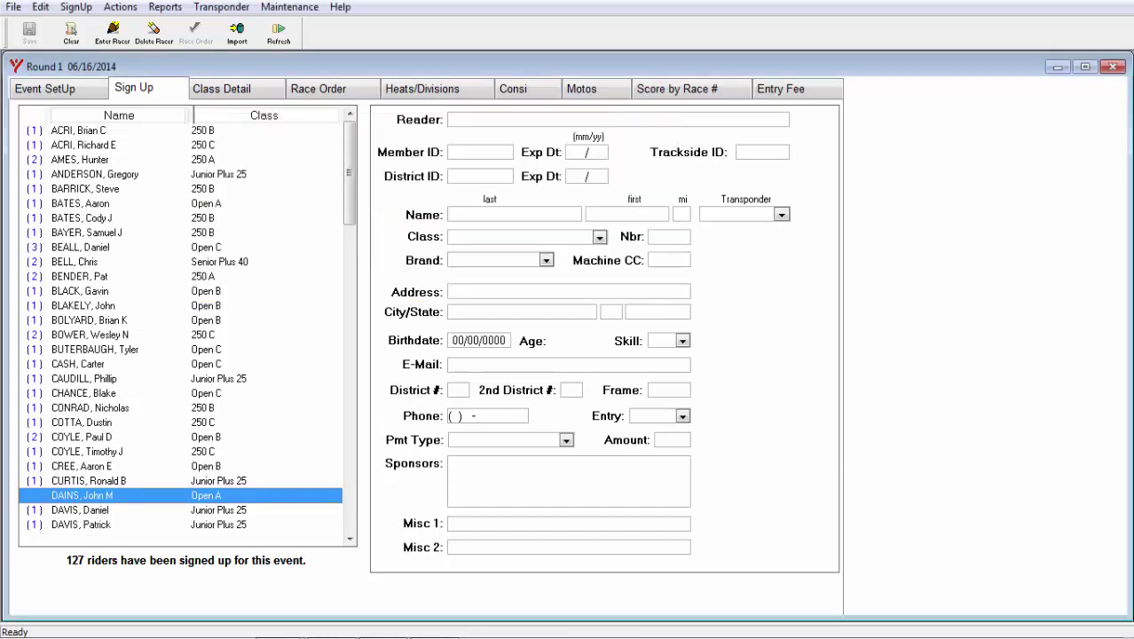